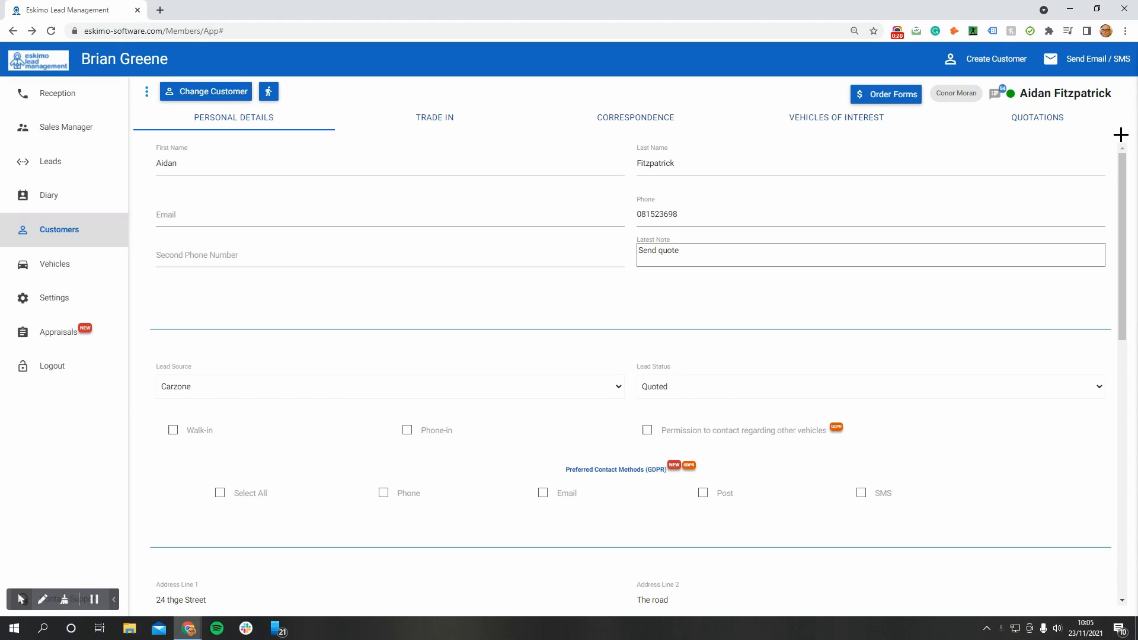
# Add a new quotation for the customer and enter a trade-in odometer reading of 120000 kms
pyautogui.click(1043, 121)
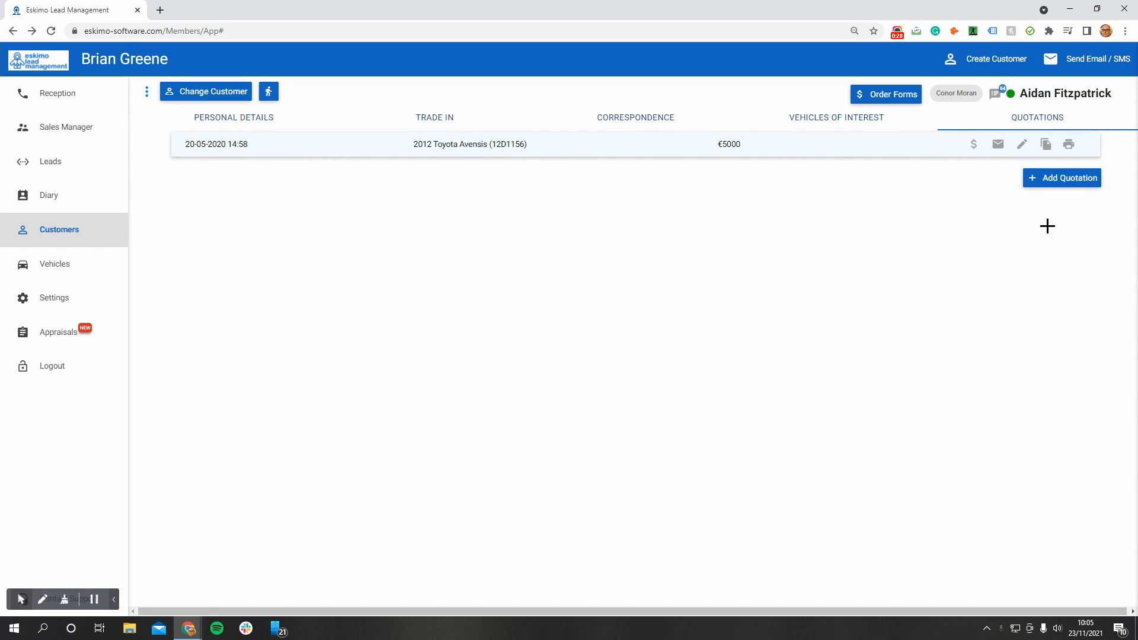
pyautogui.click(1059, 186)
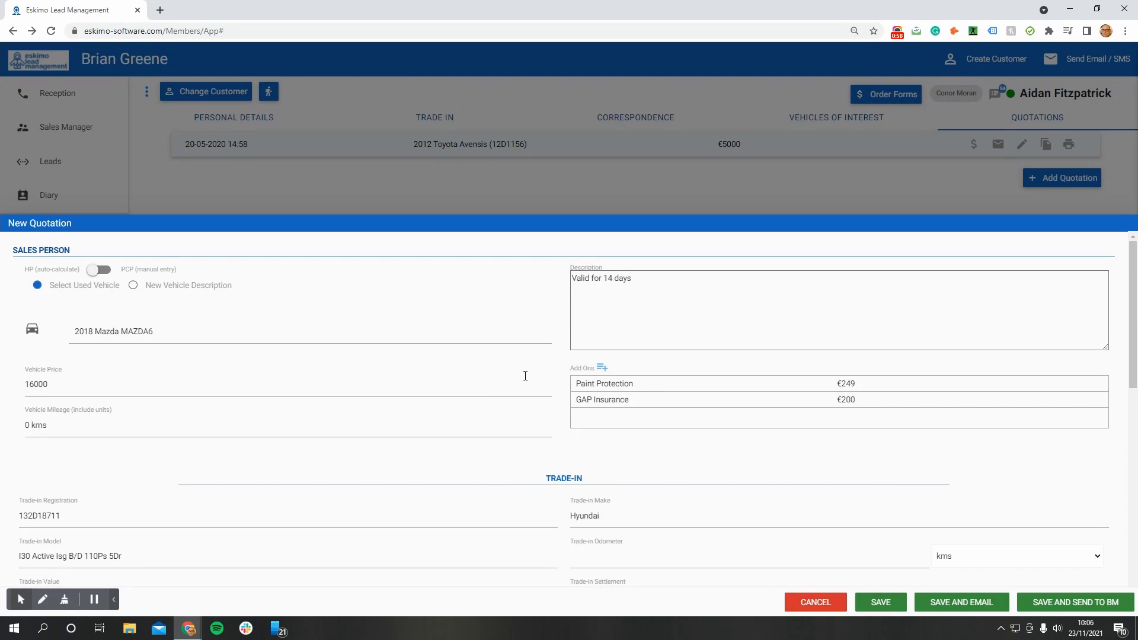
pyautogui.scroll(-2, 525, 375)
pyautogui.click(606, 442)
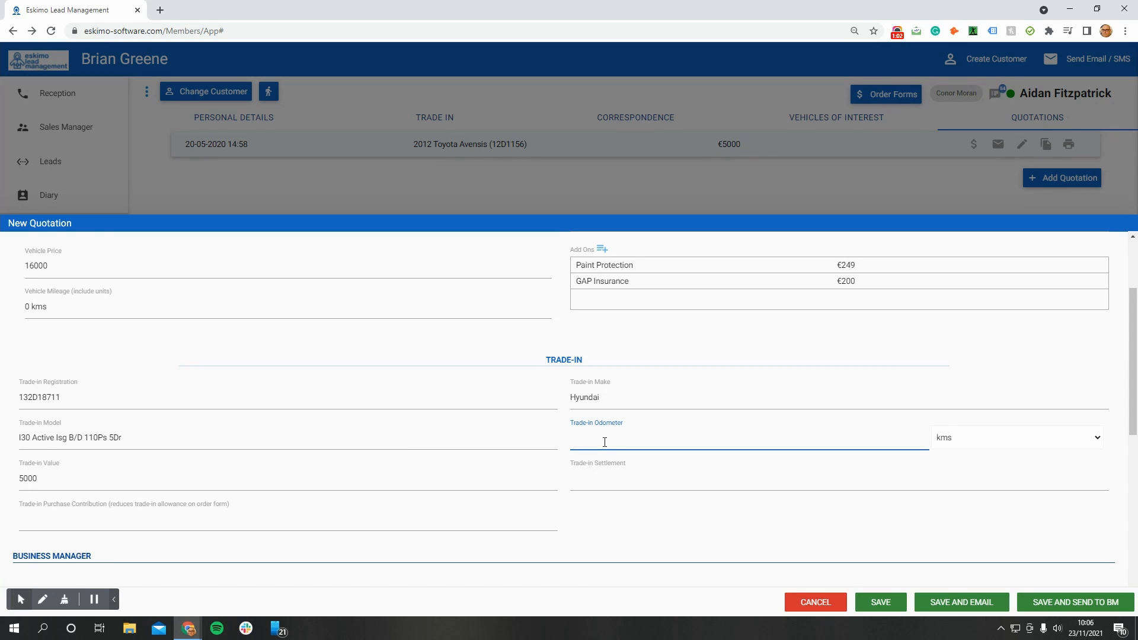
pyautogui.write('12000')
pyautogui.click(466, 472)
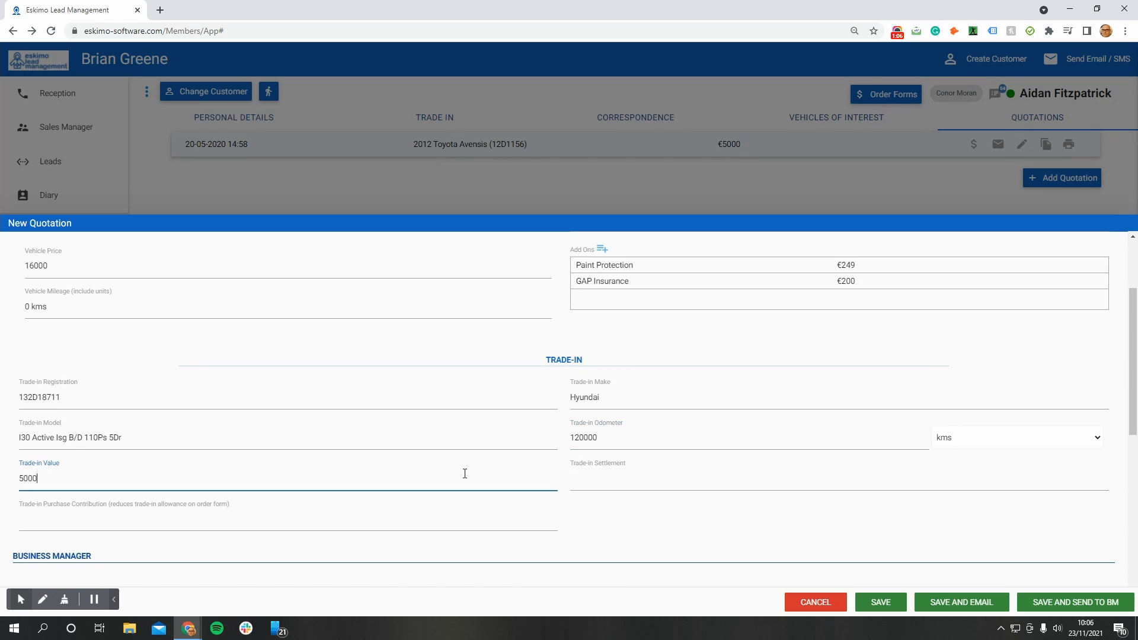
# Enter a deposit of 1500 in the new quotation and recalculate the balance
pyautogui.scroll(-5, 465, 475)
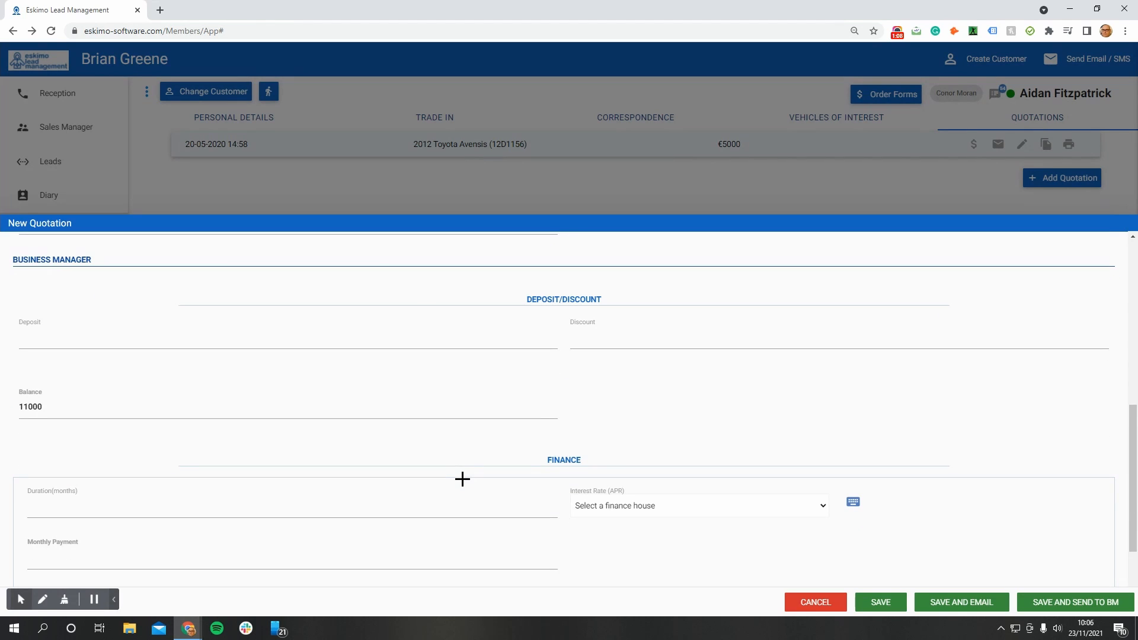
pyautogui.click(191, 334)
pyautogui.write('1500')
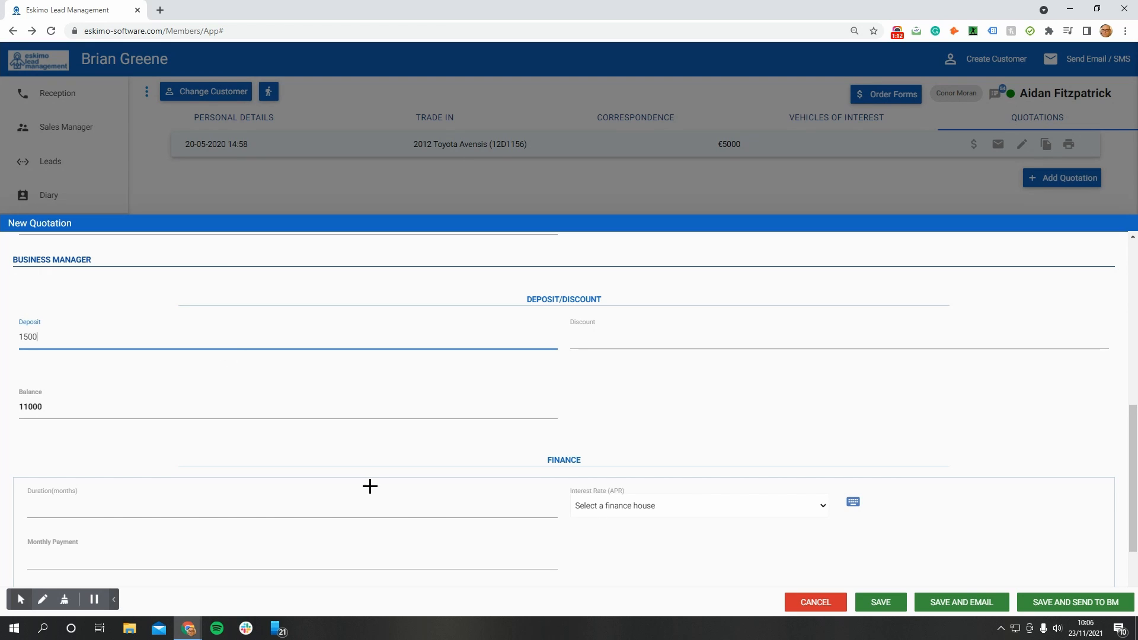
pyautogui.click(595, 363)
pyautogui.doubleClick(33, 417)
pyautogui.click(131, 405)
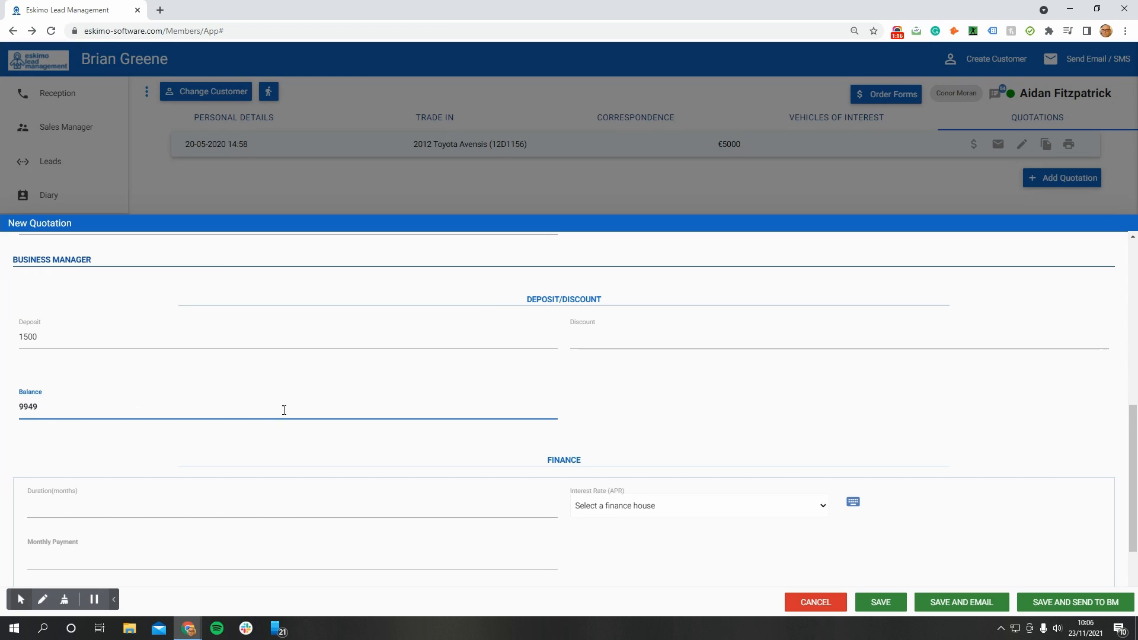
# Set the first finance option to a duration of 48 months with Bluestone at 3.5%
pyautogui.scroll(-1, 589, 362)
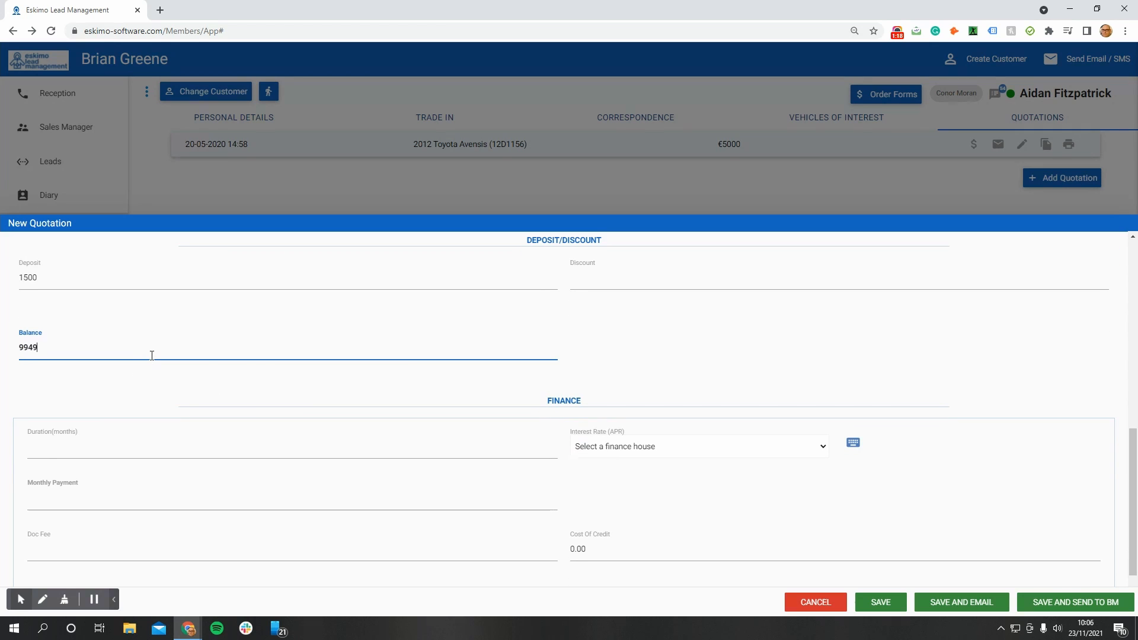
pyautogui.scroll(-1, 259, 372)
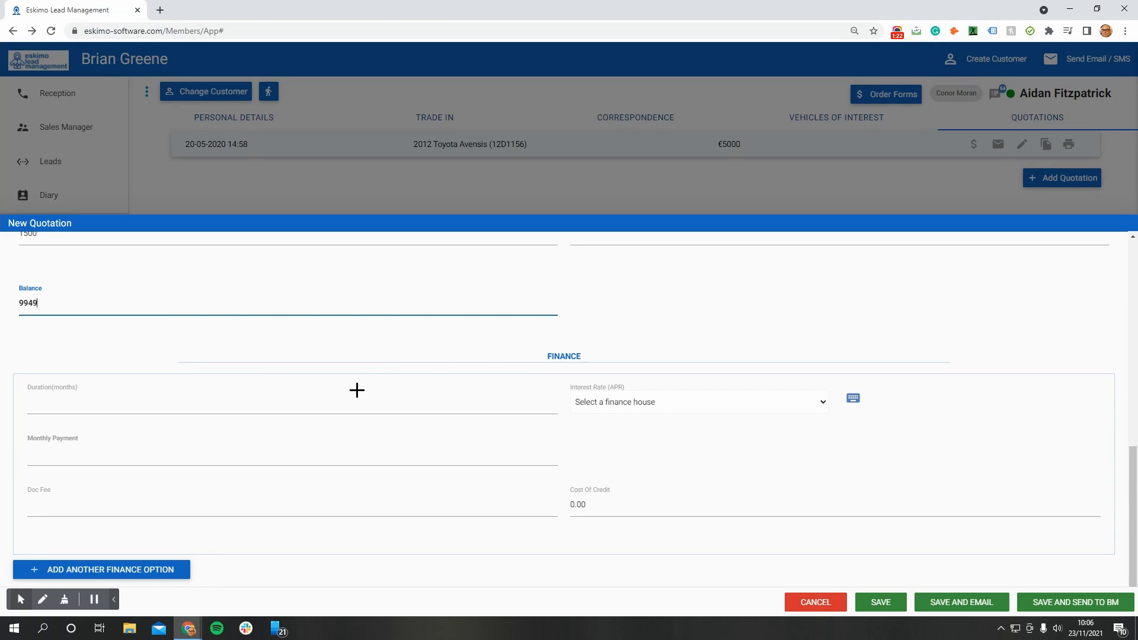
pyautogui.click(289, 400)
pyautogui.write('48')
pyautogui.click(517, 451)
pyautogui.click(648, 401)
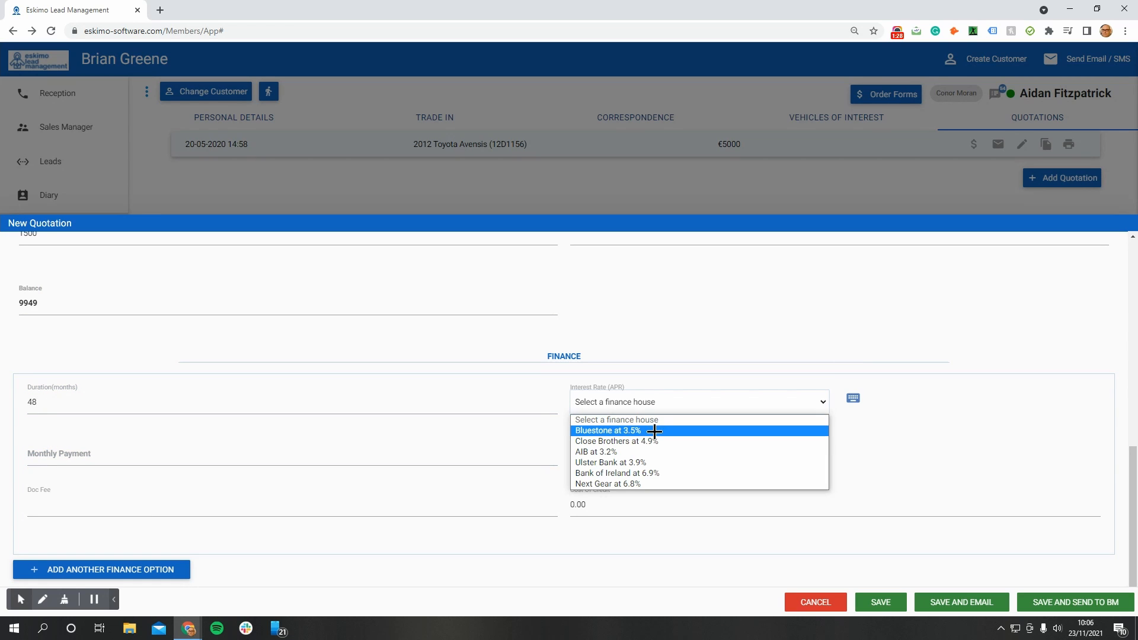
pyautogui.click(654, 431)
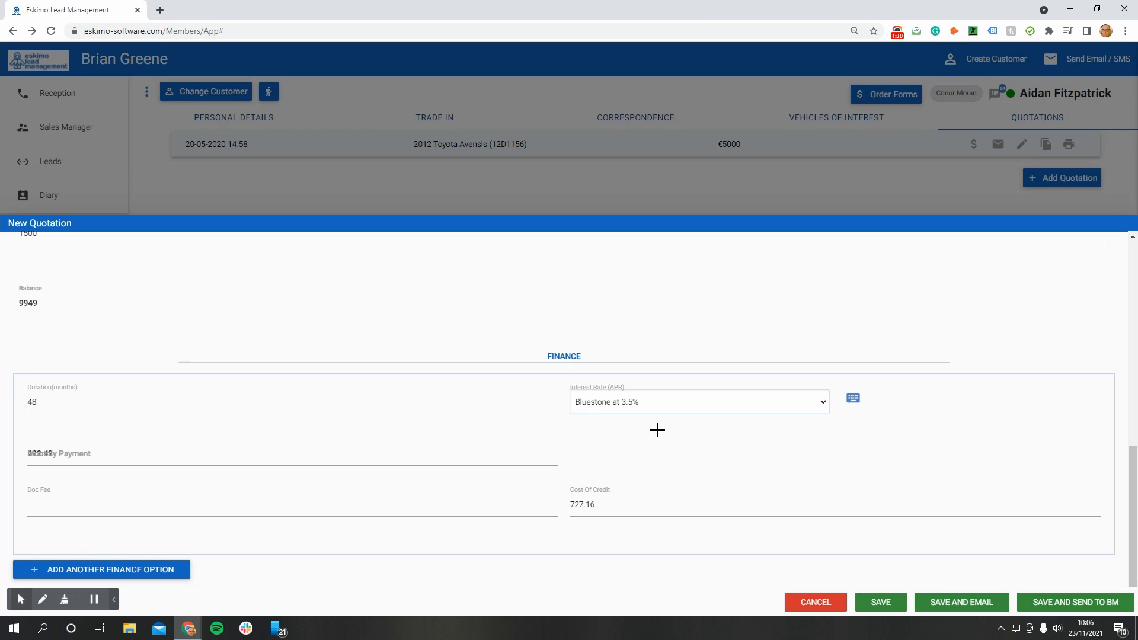
# Switch the interest rate to manual entry and back to the finance house list, and reselect Bluestone at 3.5%
pyautogui.click(854, 403)
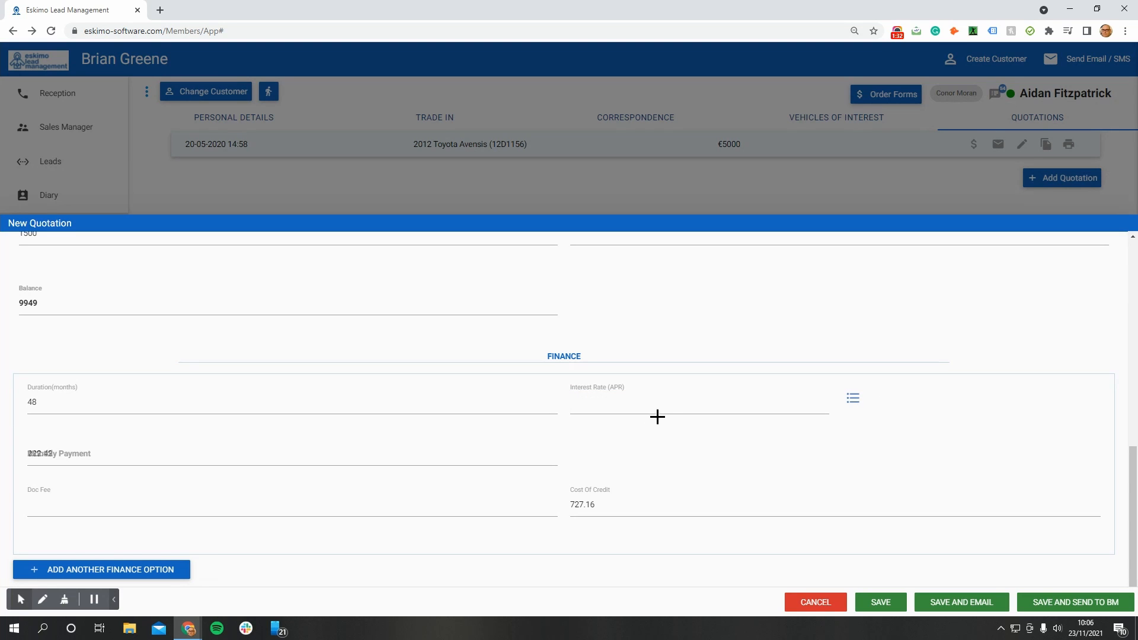
pyautogui.click(854, 398)
pyautogui.click(739, 401)
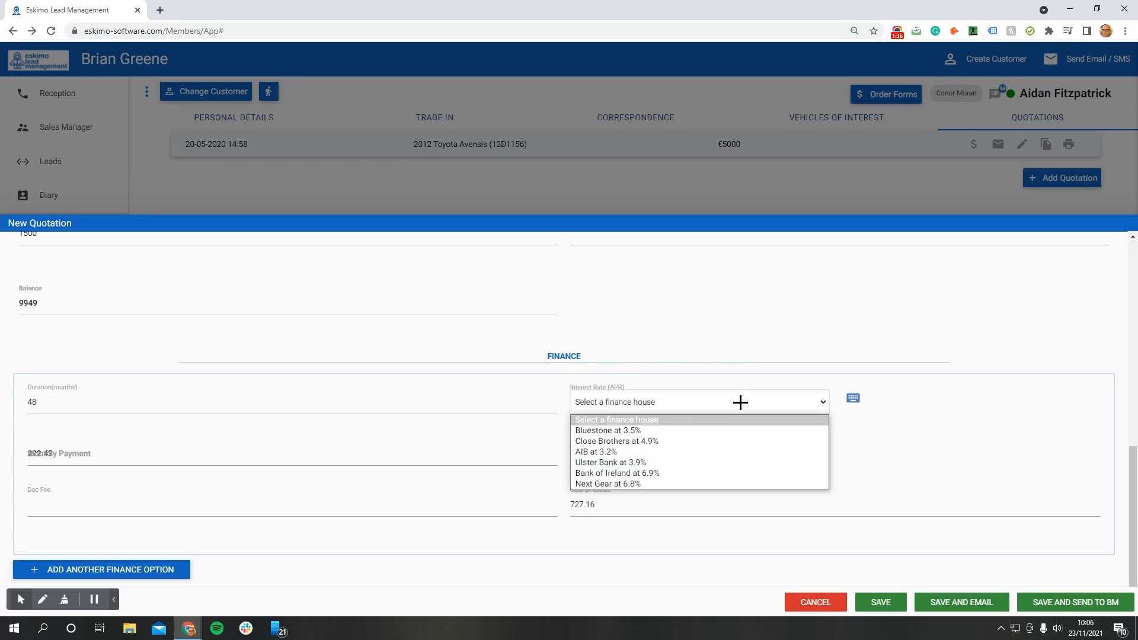
pyautogui.click(651, 432)
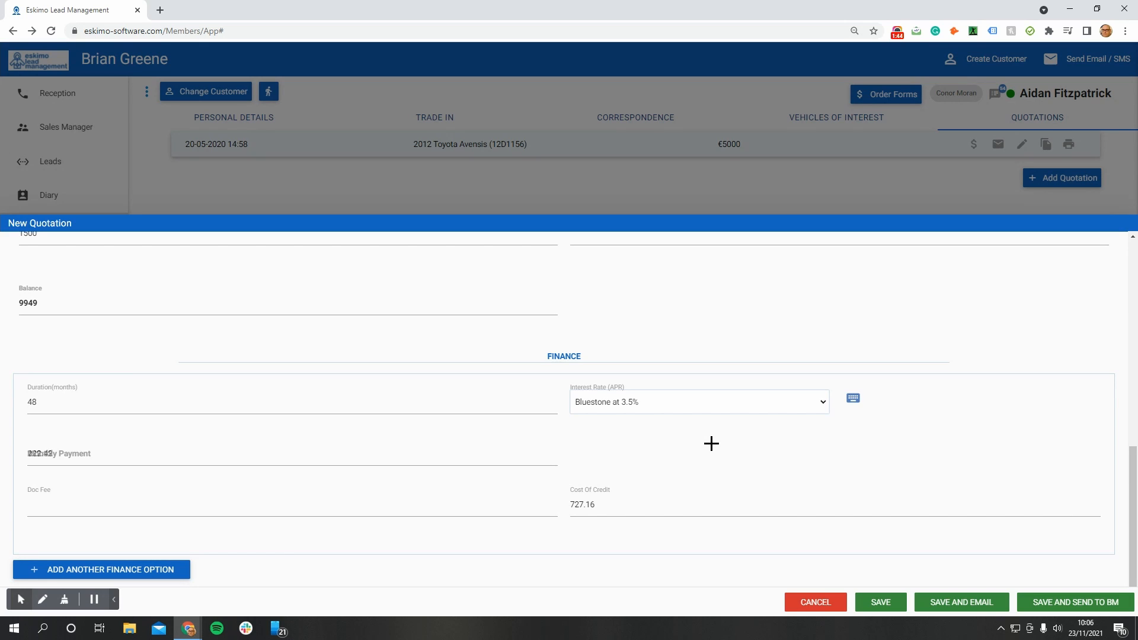
pyautogui.click(164, 454)
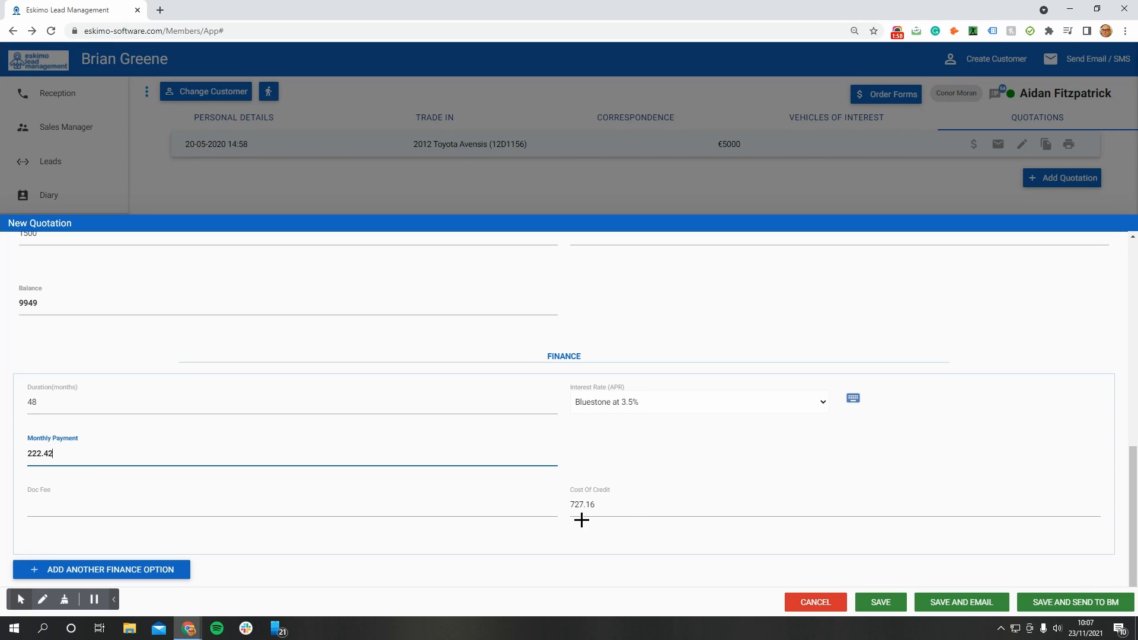
# Add a second finance option of 60 months with Bluestone at 3.5% and save the quotation
pyautogui.click(141, 570)
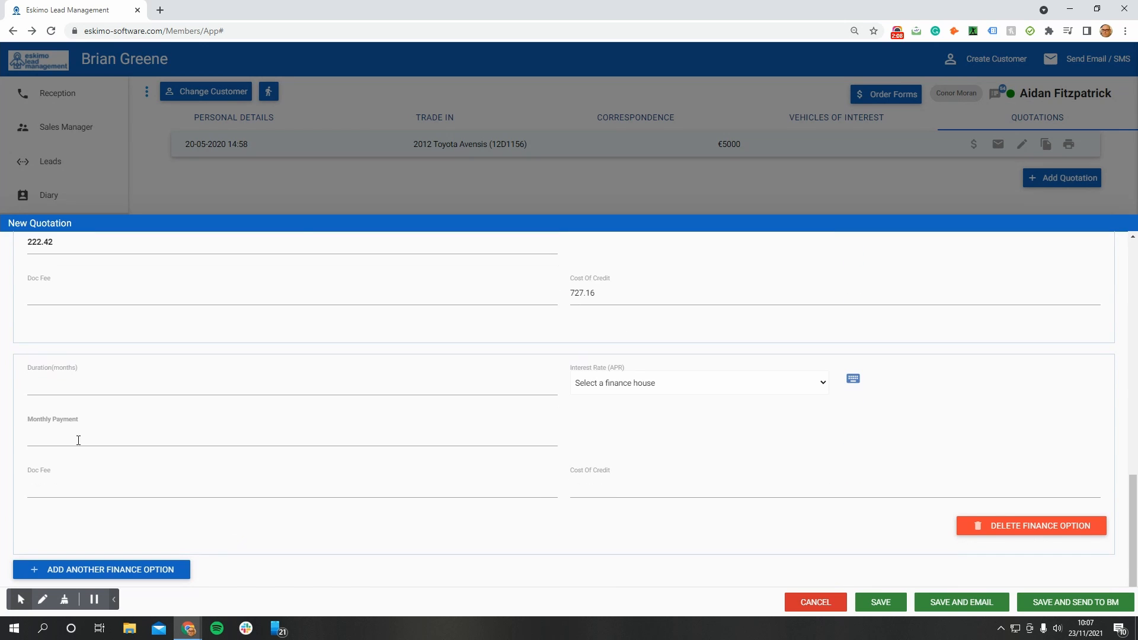
pyautogui.click(34, 384)
pyautogui.write('60')
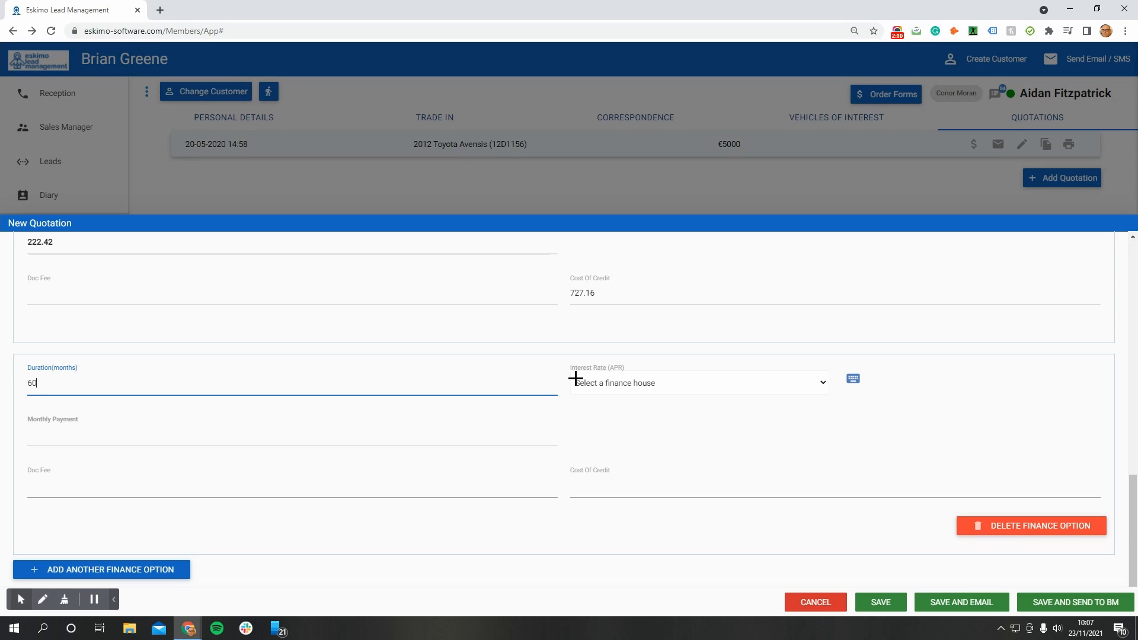
pyautogui.click(610, 384)
pyautogui.click(640, 409)
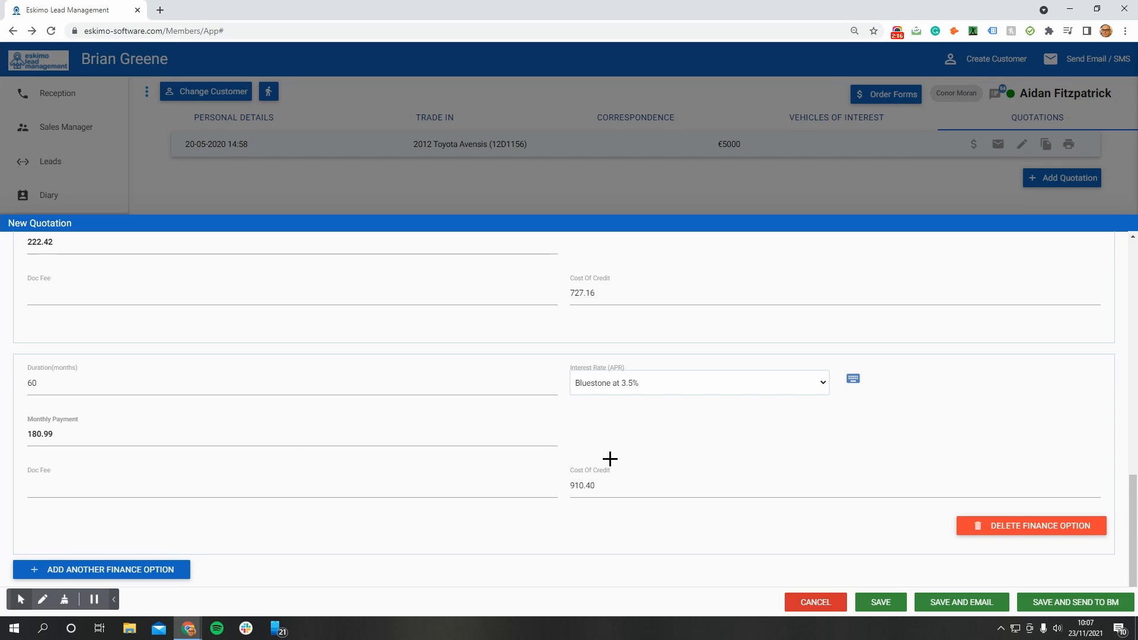
pyautogui.click(875, 602)
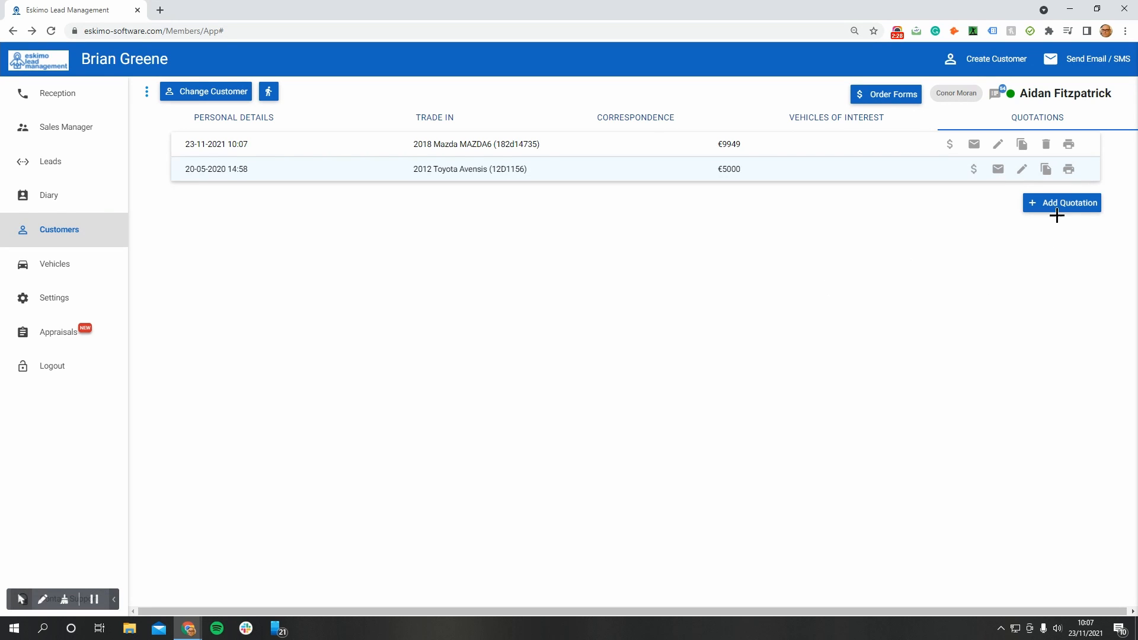
# Edit the saved 2018 Mazda MAZDA6 quotation, set its deposit to 2000 and save it
pyautogui.click(997, 145)
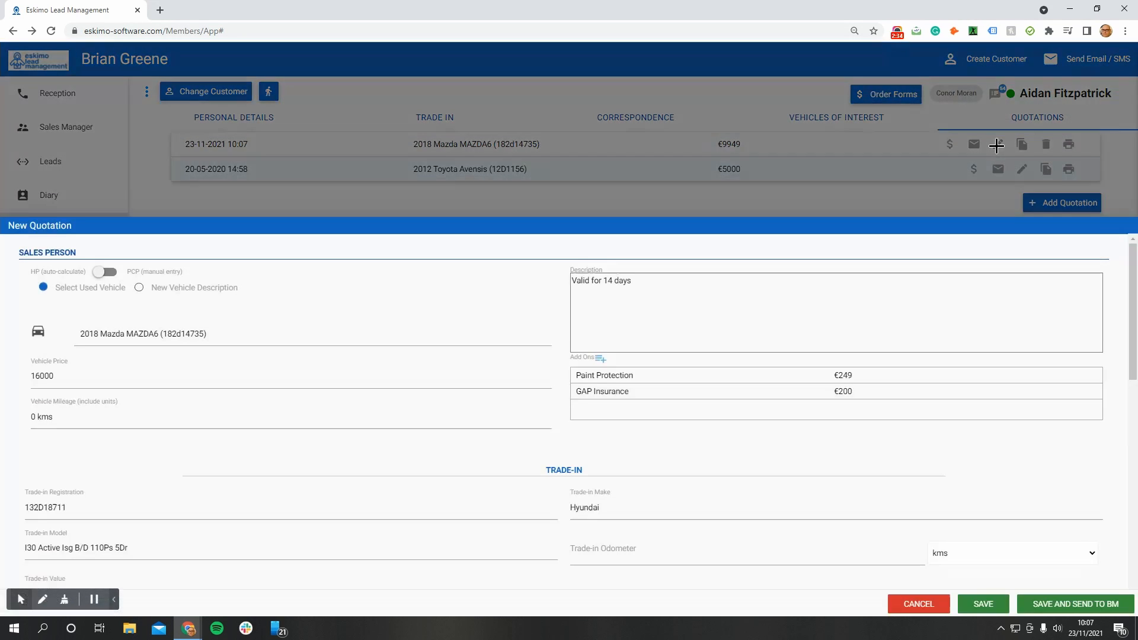
pyautogui.scroll(-3, 378, 426)
pyautogui.scroll(-2, 378, 425)
pyautogui.click(36, 437)
pyautogui.doubleClick(34, 438)
pyautogui.write('2000')
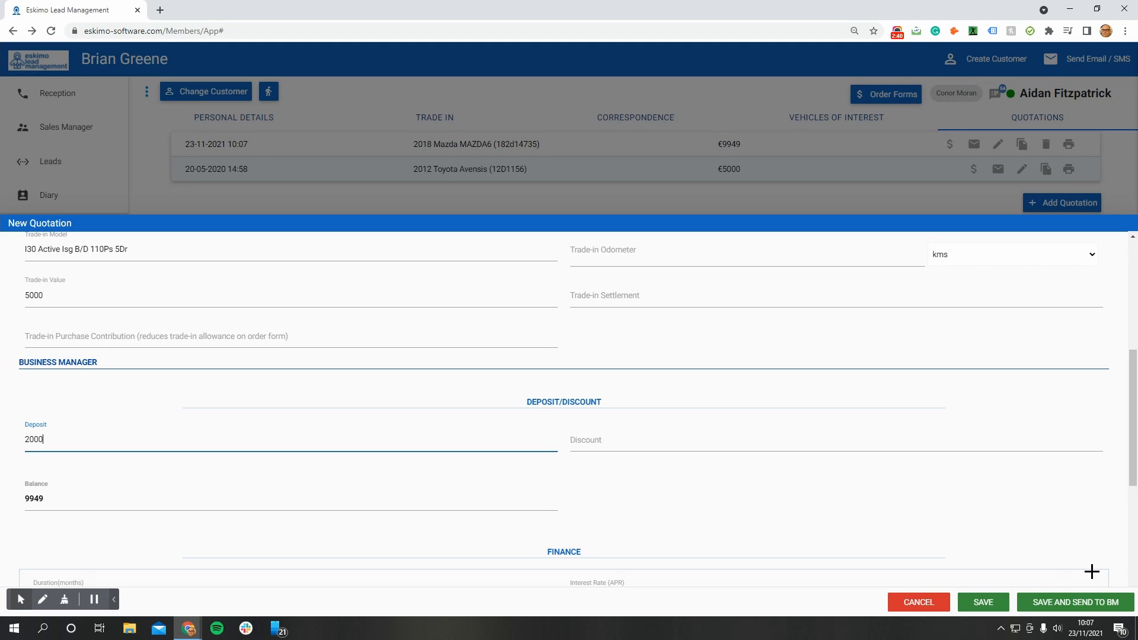
pyautogui.click(984, 602)
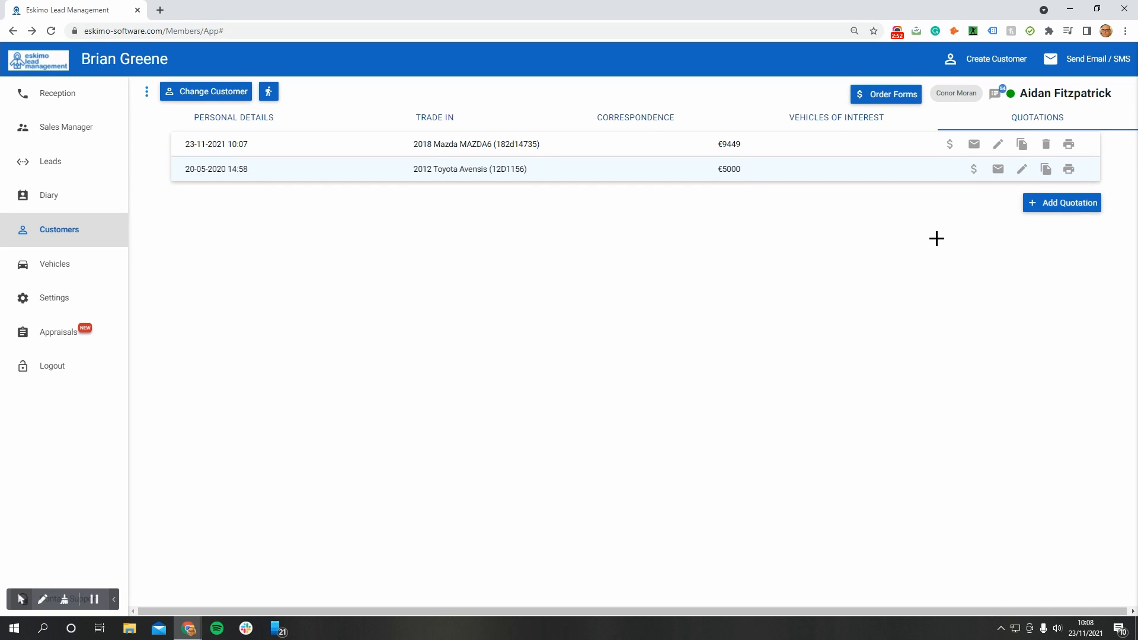
# Duplicate the Mazda MAZDA6 quotation, and change the vehicle in the 10:07 quotation to the Nissan Qashqai priced at 27000, saving the change
pyautogui.click(1021, 146)
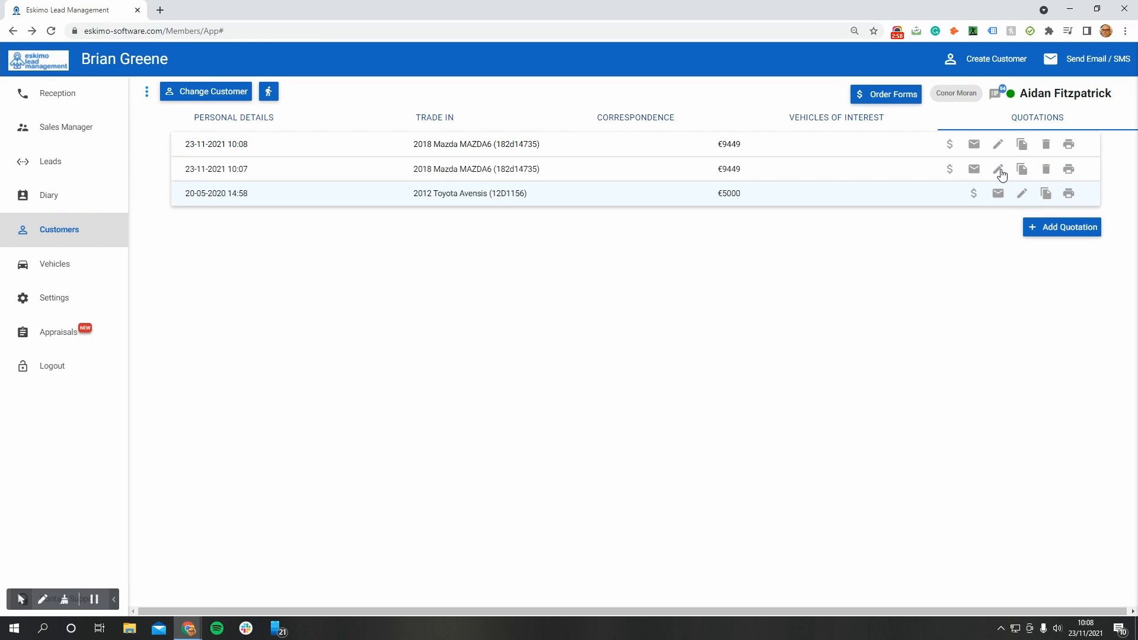
pyautogui.click(998, 170)
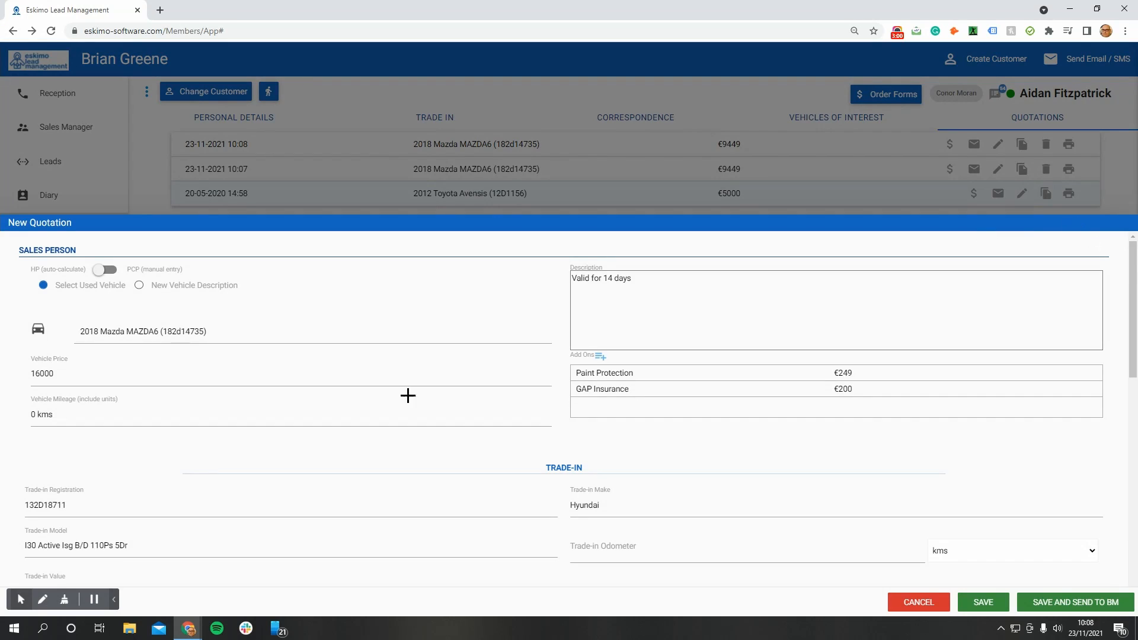
pyautogui.click(279, 332)
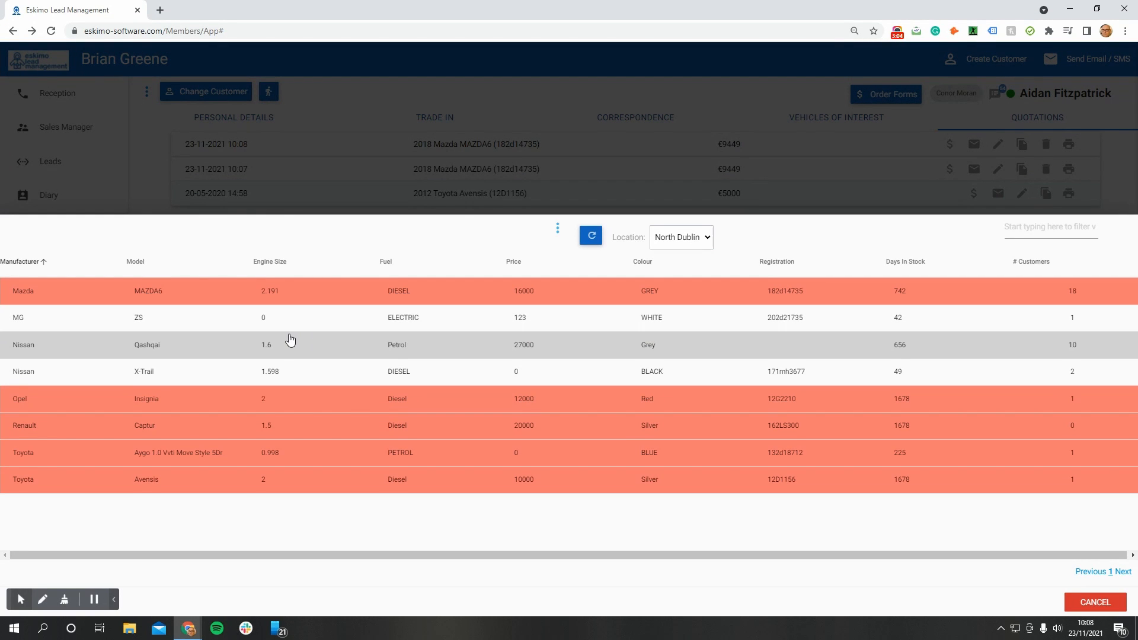
pyautogui.click(206, 356)
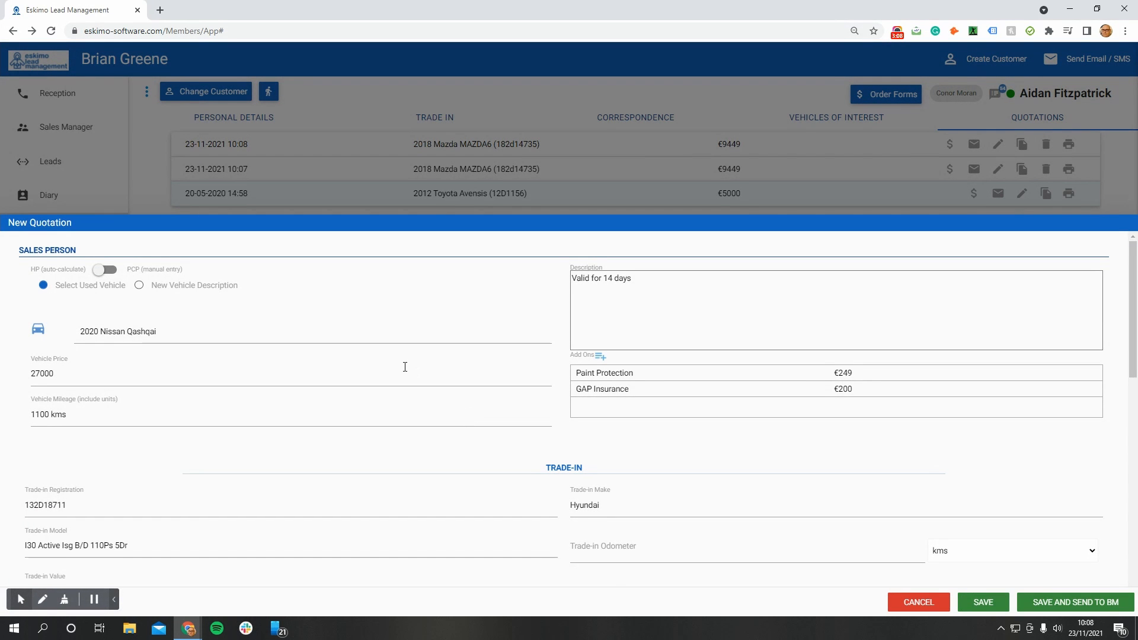
pyautogui.scroll(-2, 405, 367)
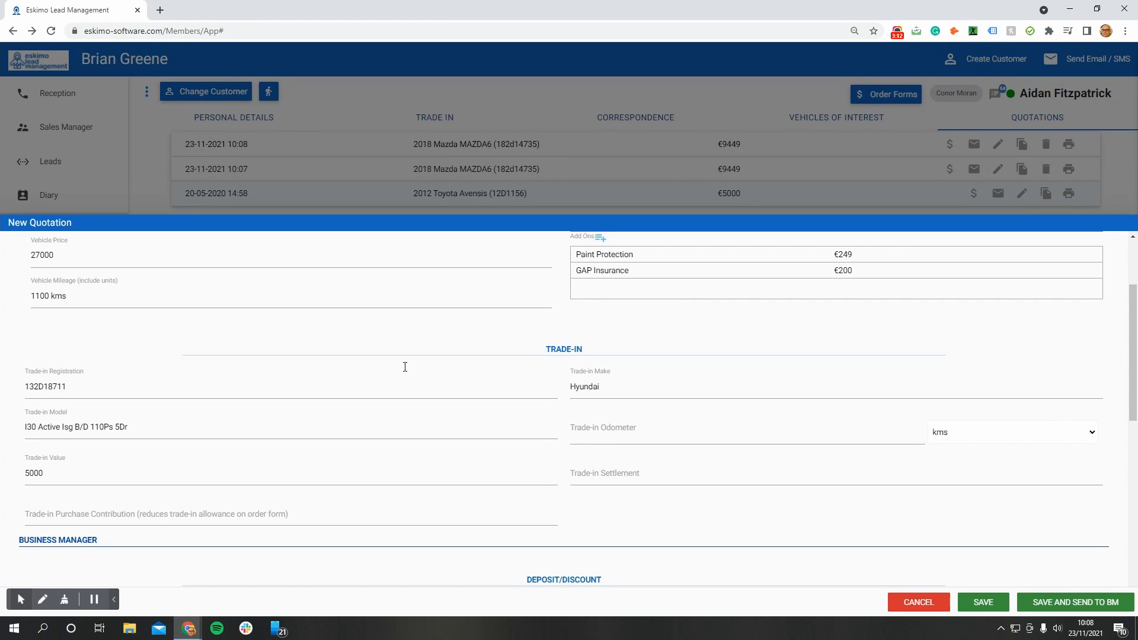
pyautogui.scroll(-1, 404, 366)
pyautogui.scroll(2, 402, 366)
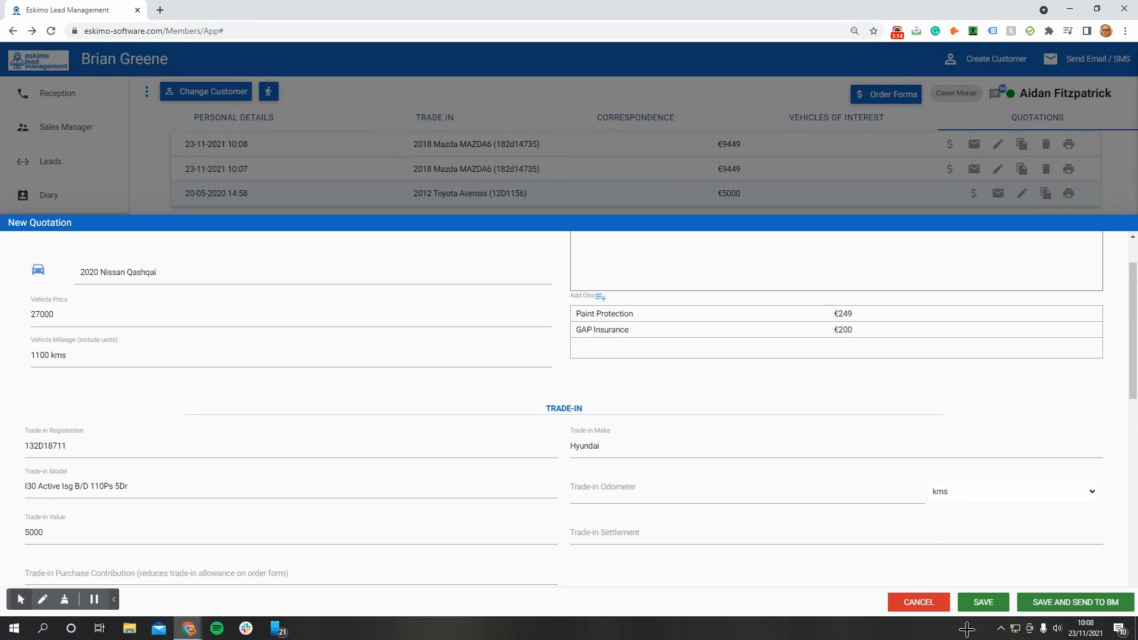
pyautogui.click(985, 601)
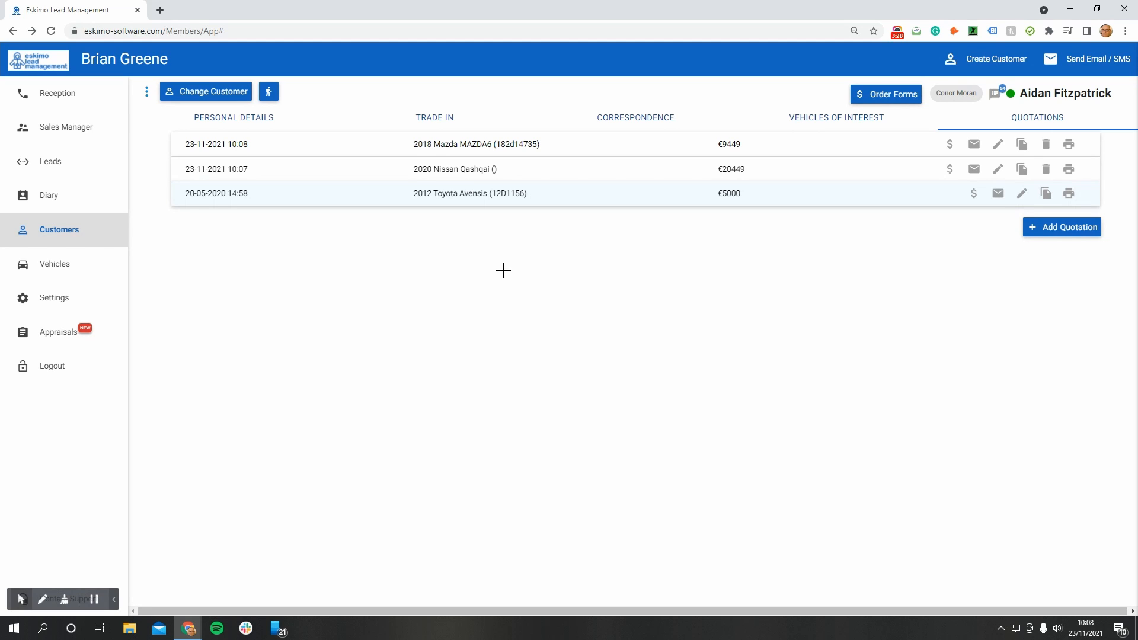
# View the order form generated from the 10:08 Mazda MAZDA6 quotation and cancel out of it
pyautogui.click(951, 151)
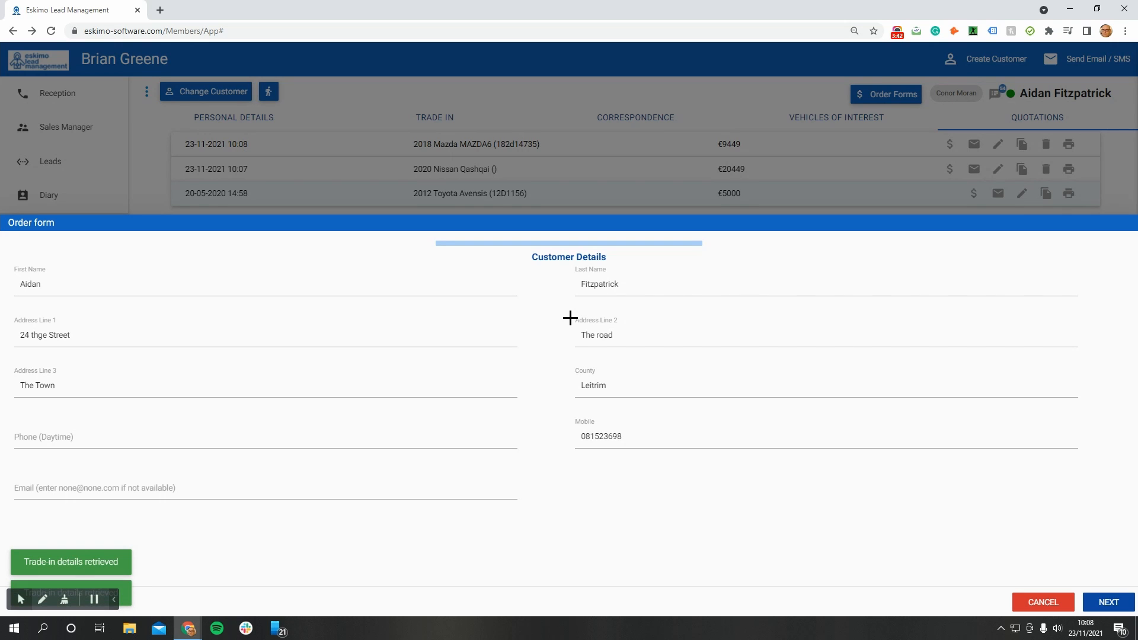
pyautogui.click(1043, 601)
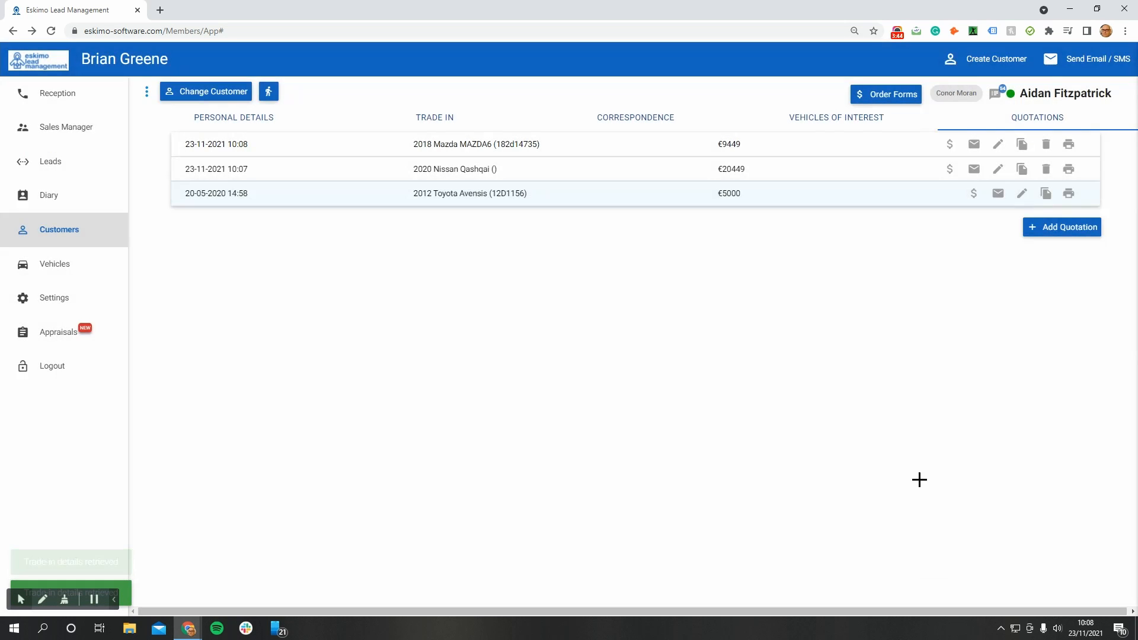